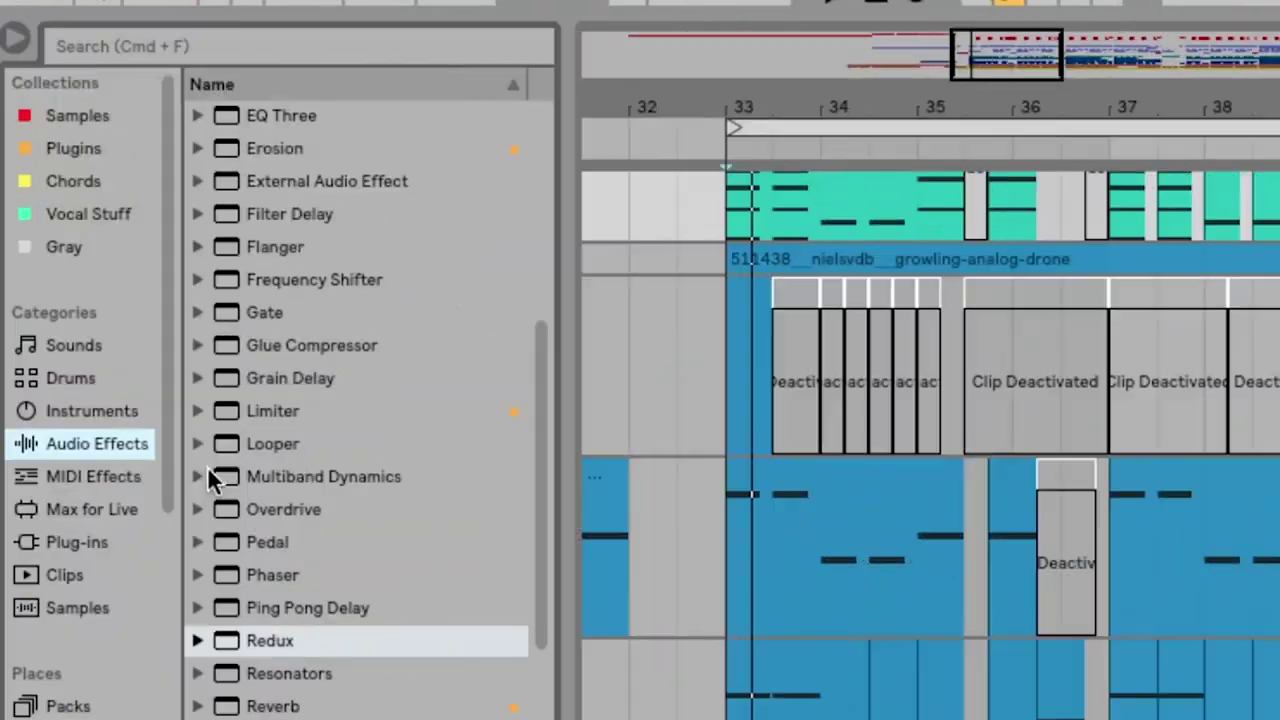
Load the OTT preset from Multiband Dynamics onto the Serum track's device chain.
click(205, 470)
scroll(220, 450, down, 5)
scroll(240, 448, down, 3)
click(272, 248)
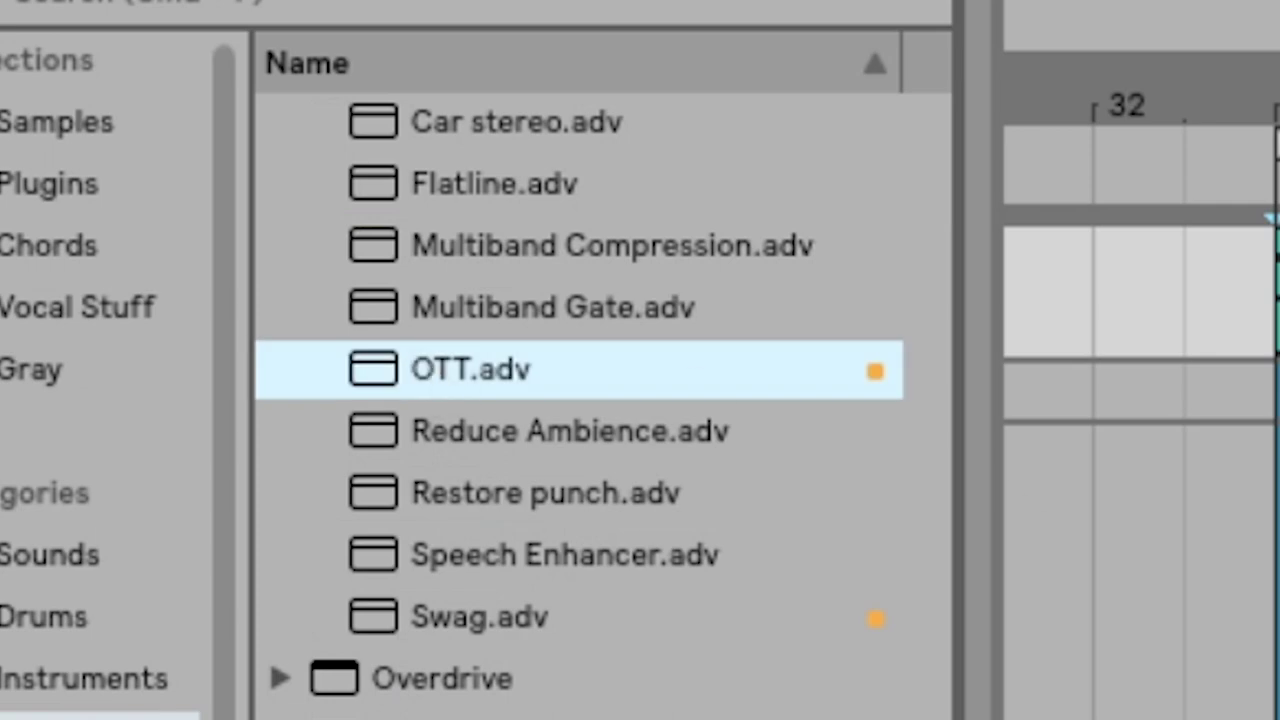
drag(470, 369, 829, 229)
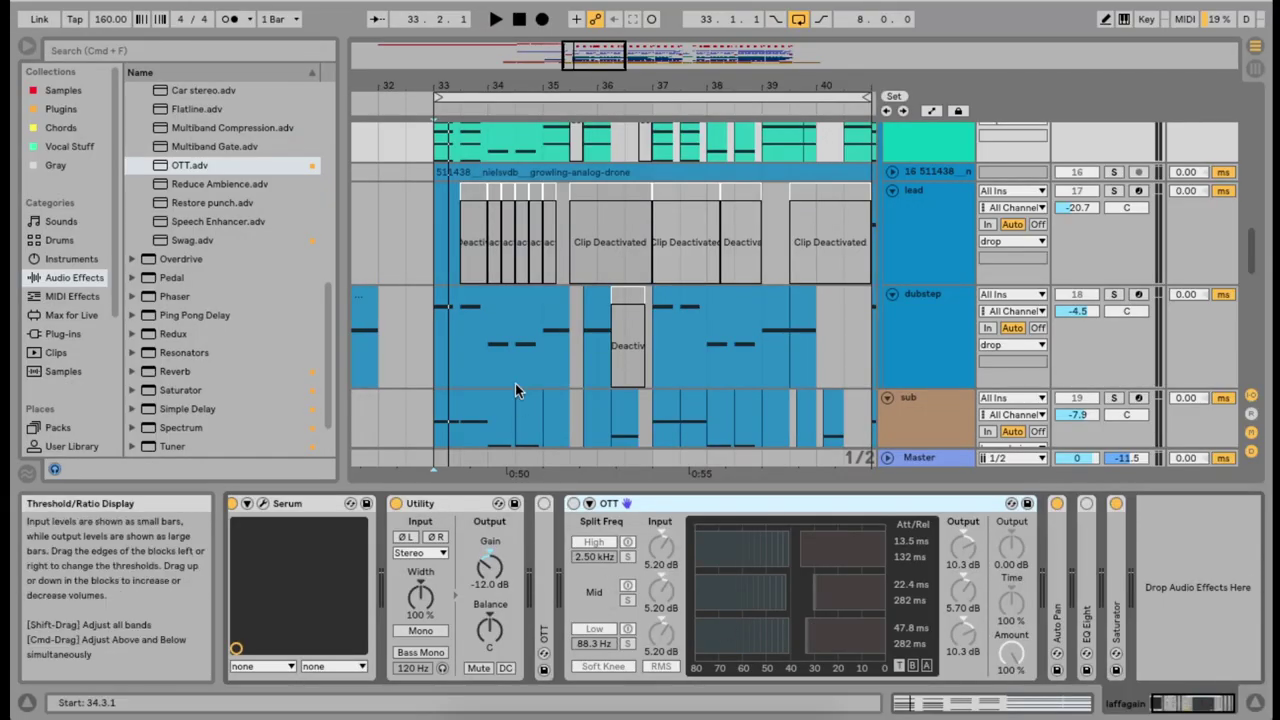
Start the arrangement playing.
scroll(518, 350, up, 5)
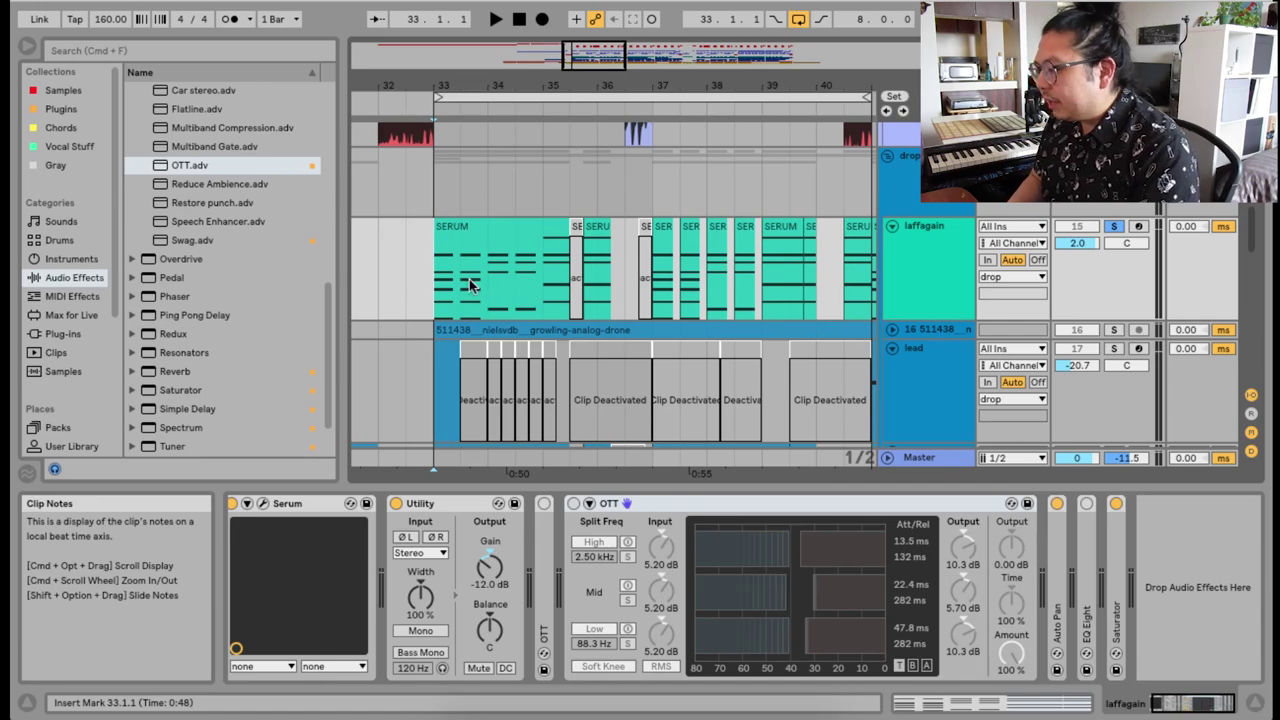
scroll(470, 287, up, 1)
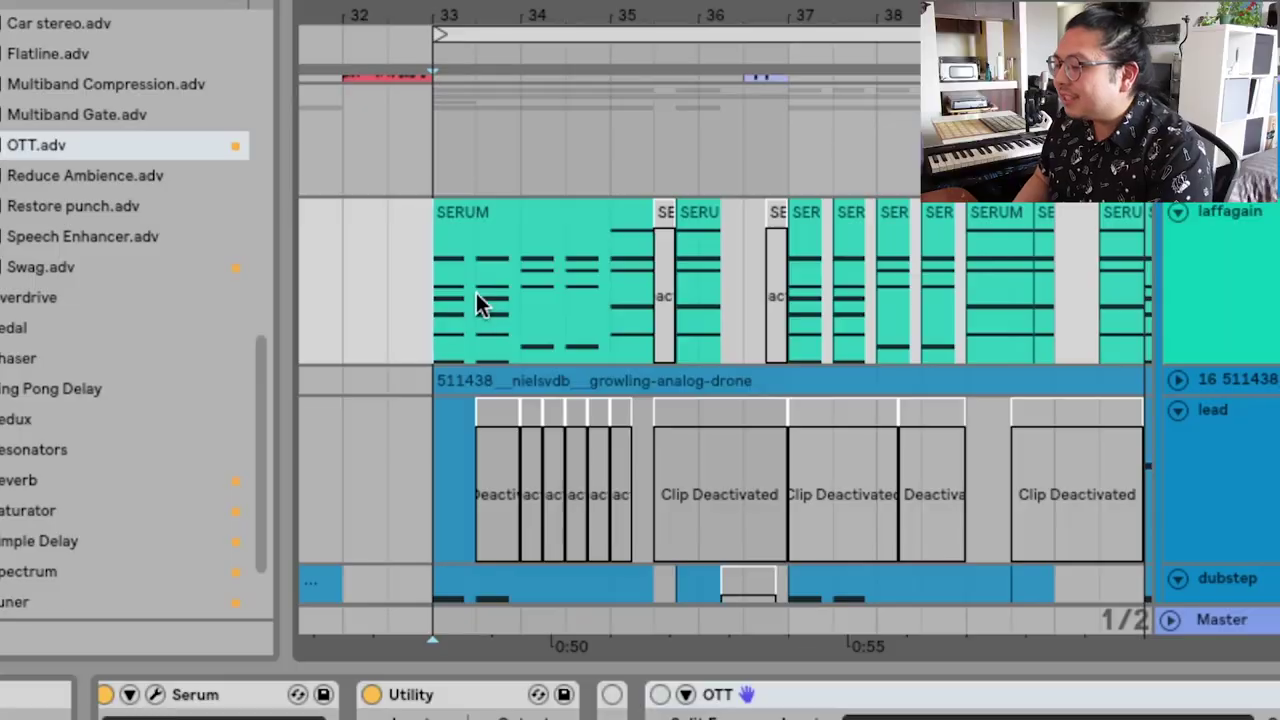
key(space)
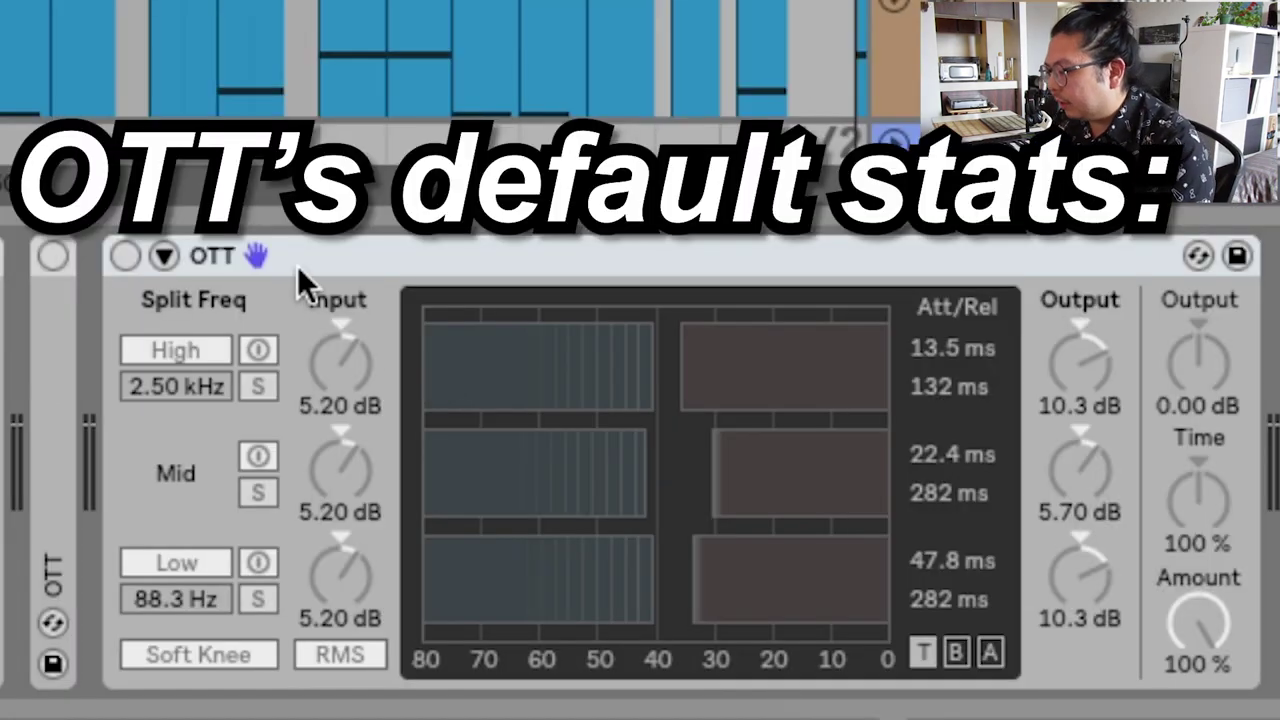
Activate the OTT device so its bands read +25.8, -10.8 and -14.5 dB.
click(297, 265)
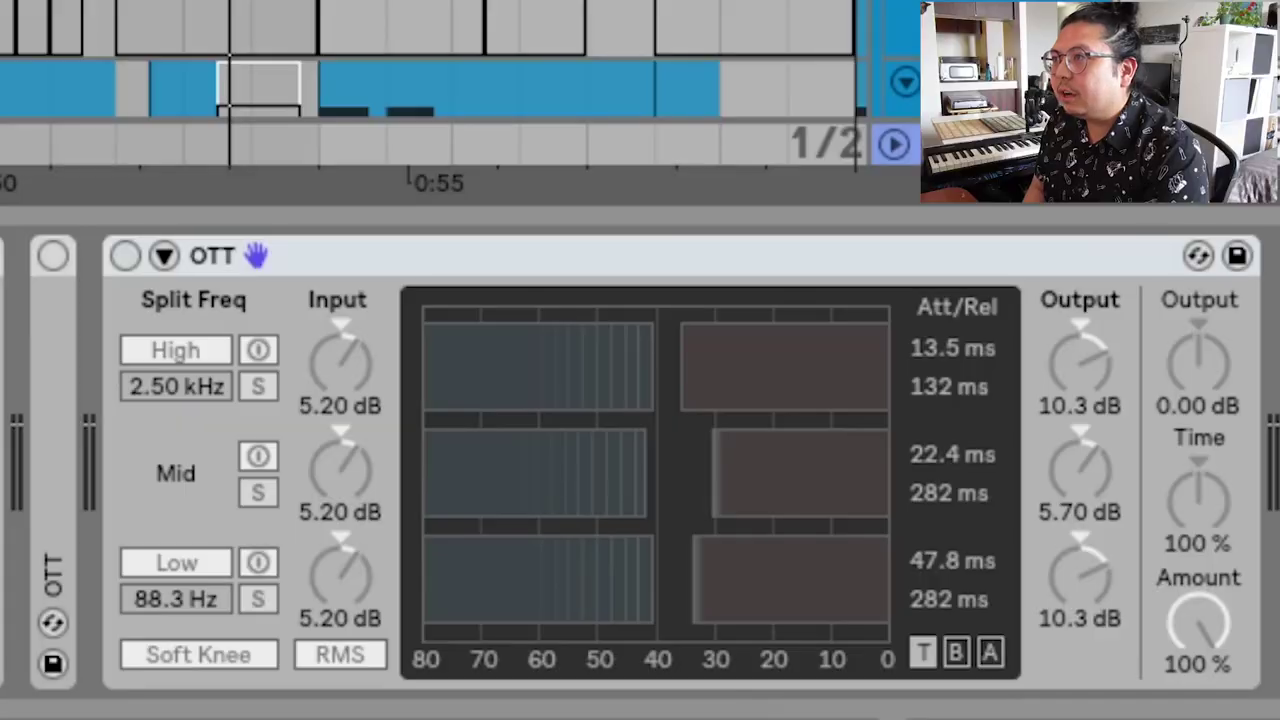
key(space)
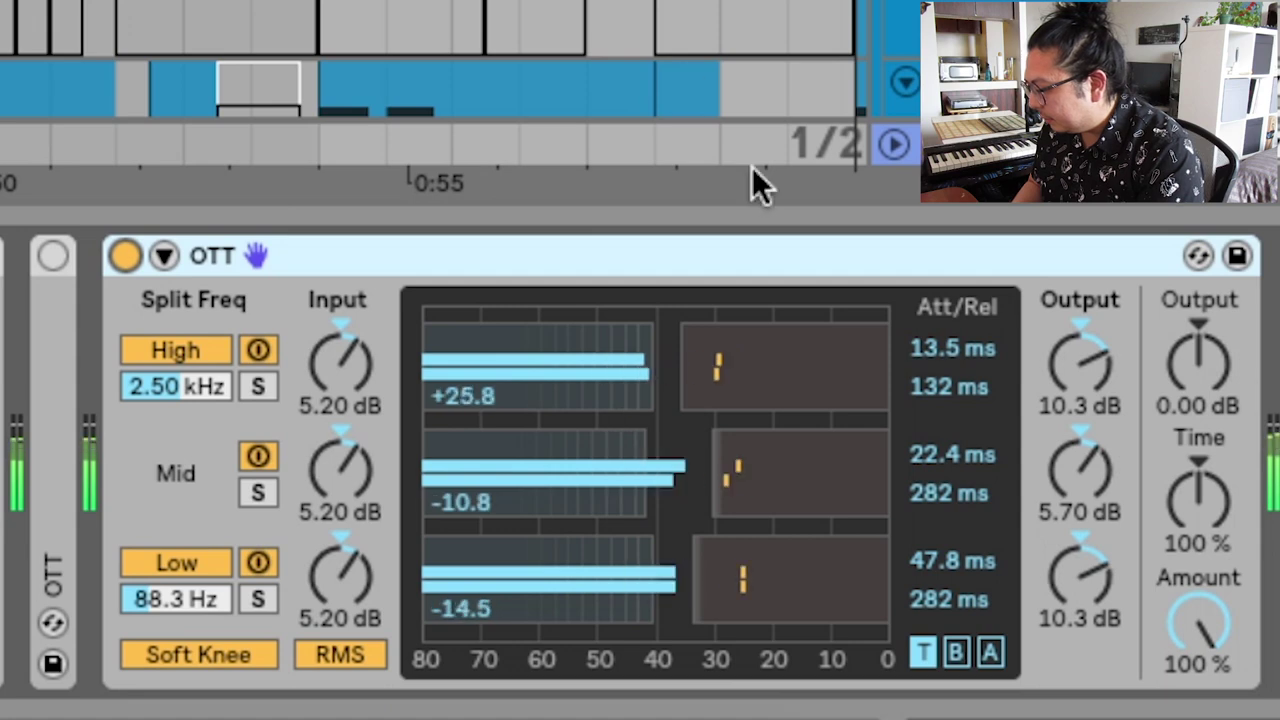
Stop playback, set OTT's Output knob to 4.60 dB, and play again.
key(space)
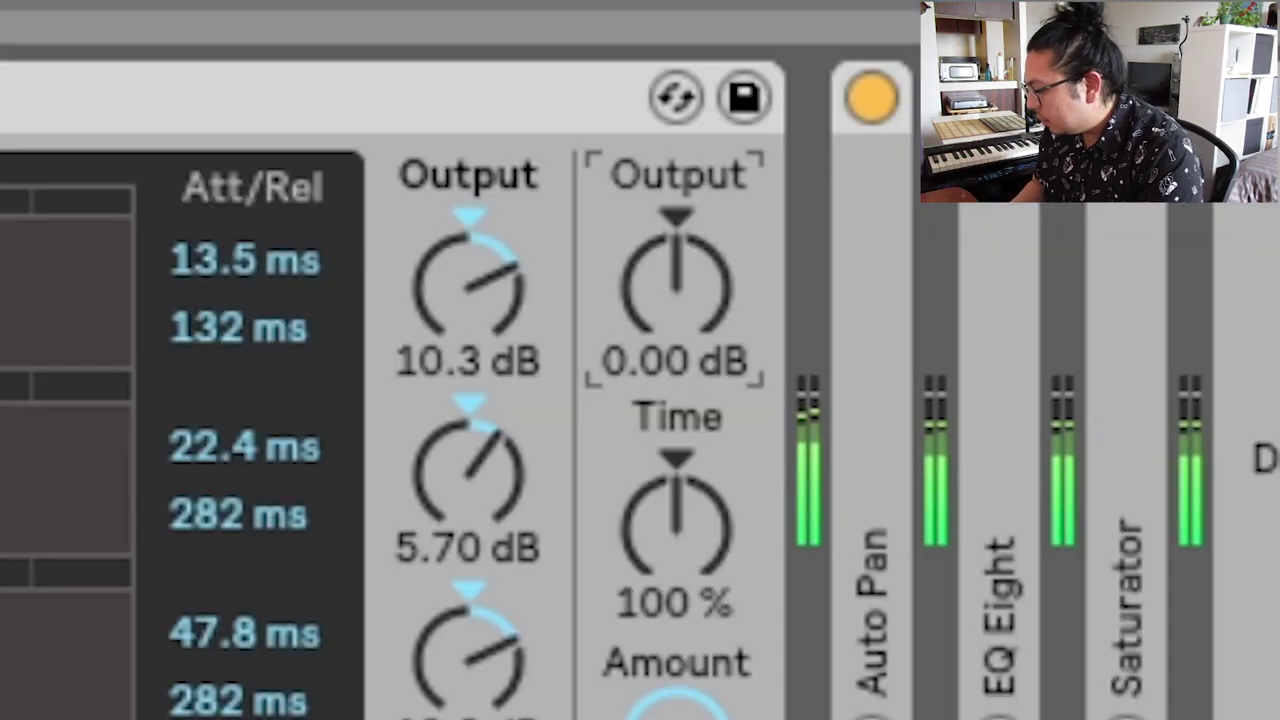
drag(1199, 377, 1199, 345)
drag(676, 280, 676, 153)
drag(677, 314, 677, 314)
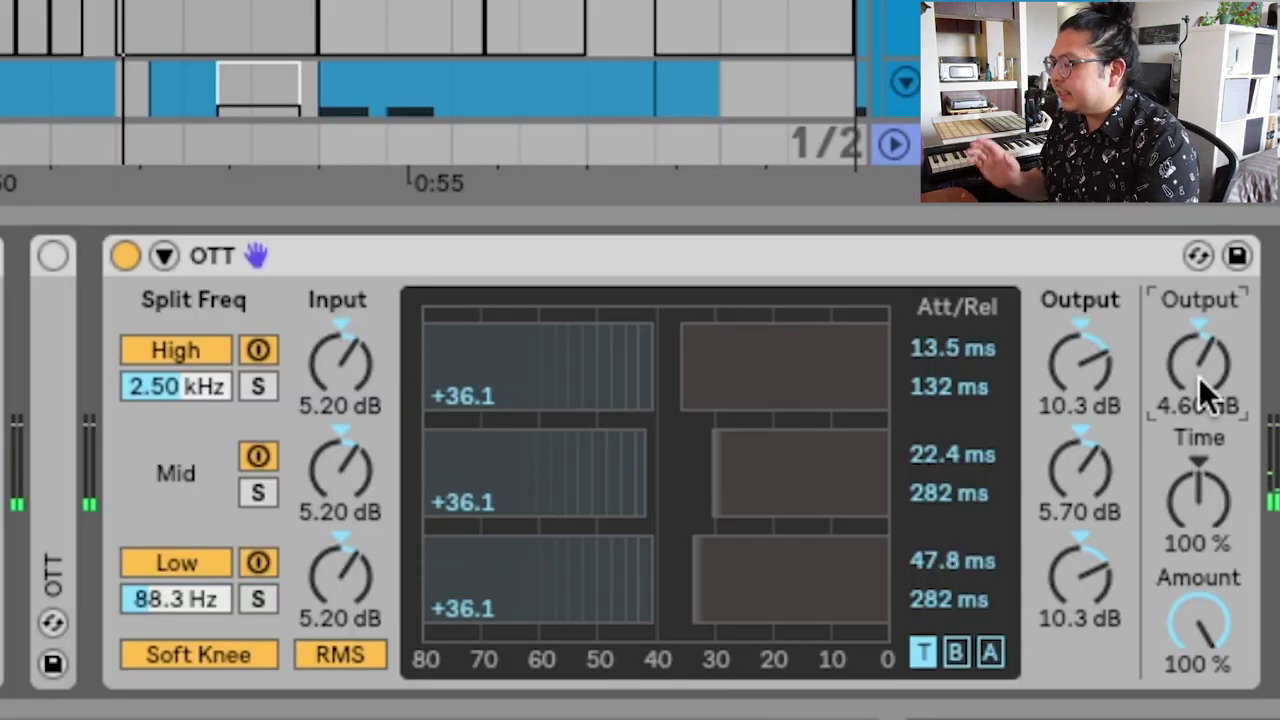
key(space)
key(space)
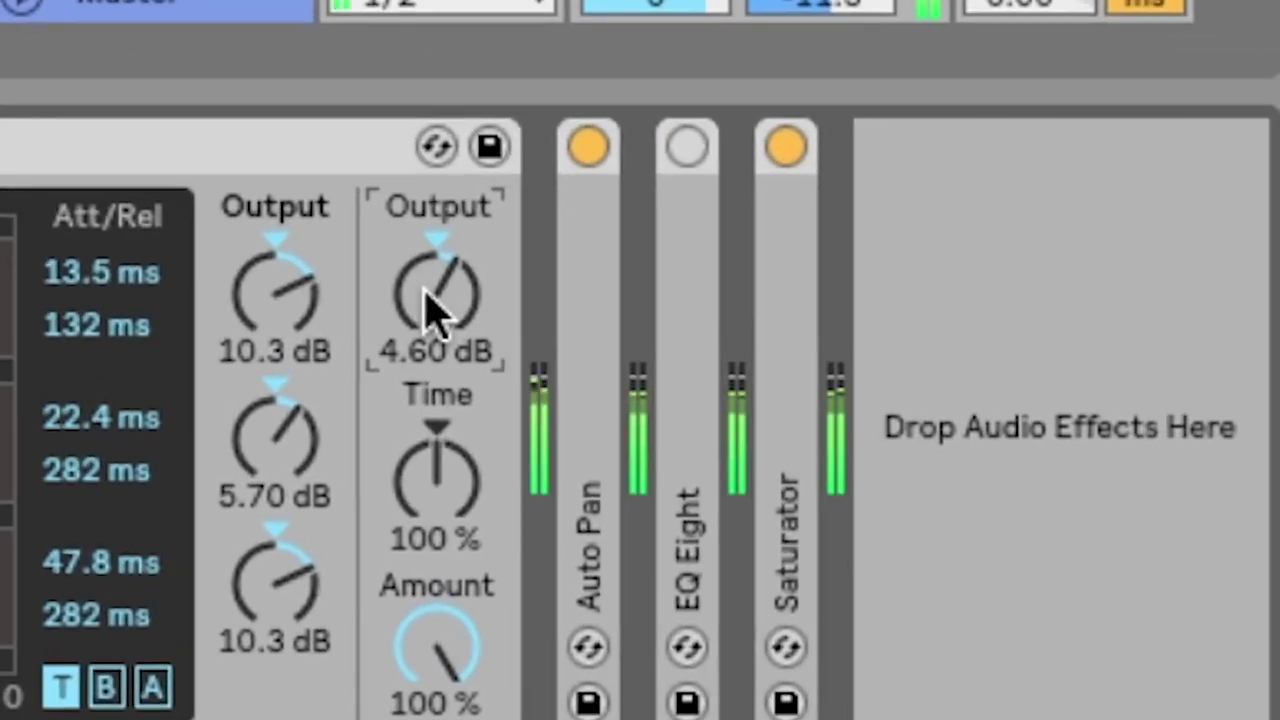
Lower OTT's Output to 3.70 dB and disable the Saturator later in the chain.
drag(432, 305, 538, 392)
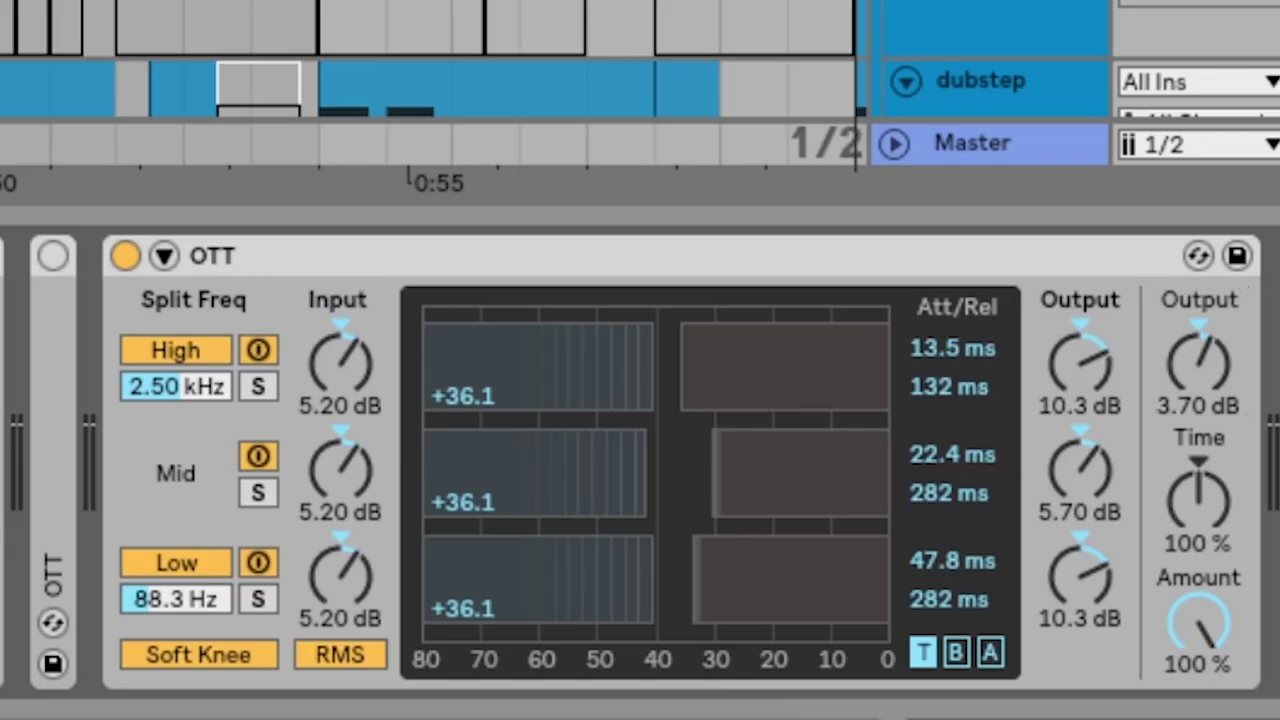
scroll(640, 460, right, 5)
scroll(890, 250, right, 3)
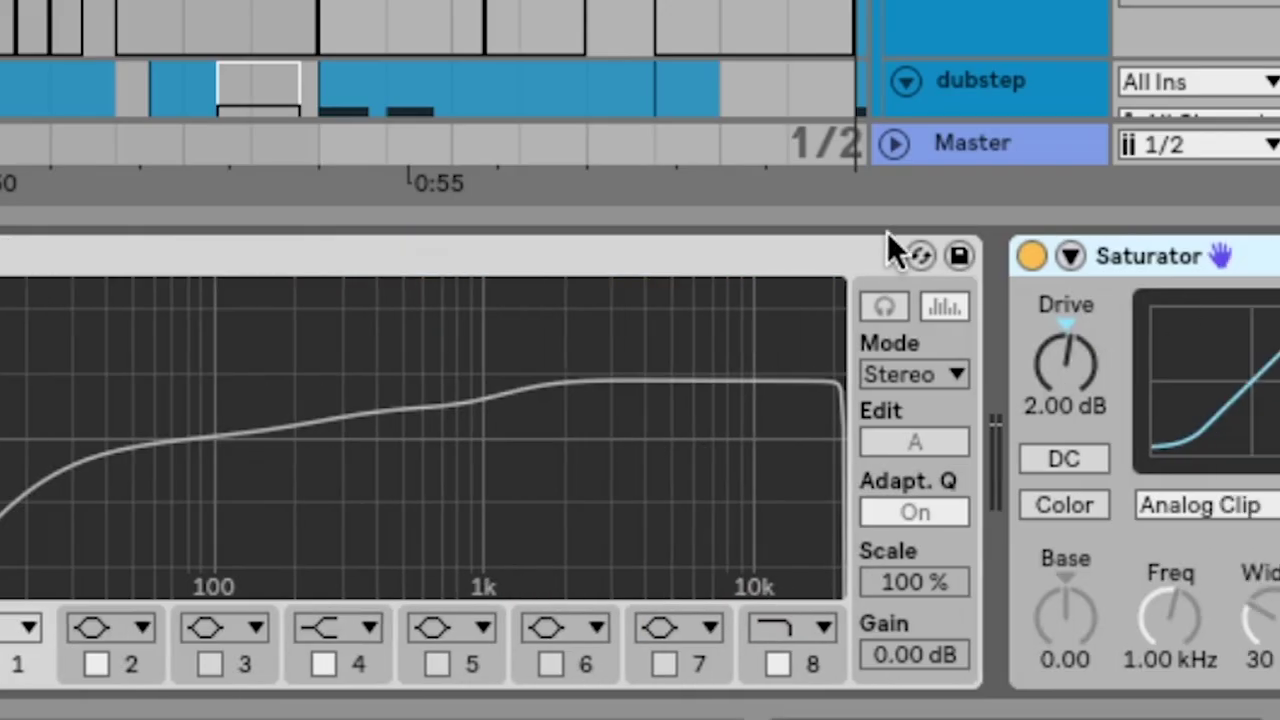
click(1028, 255)
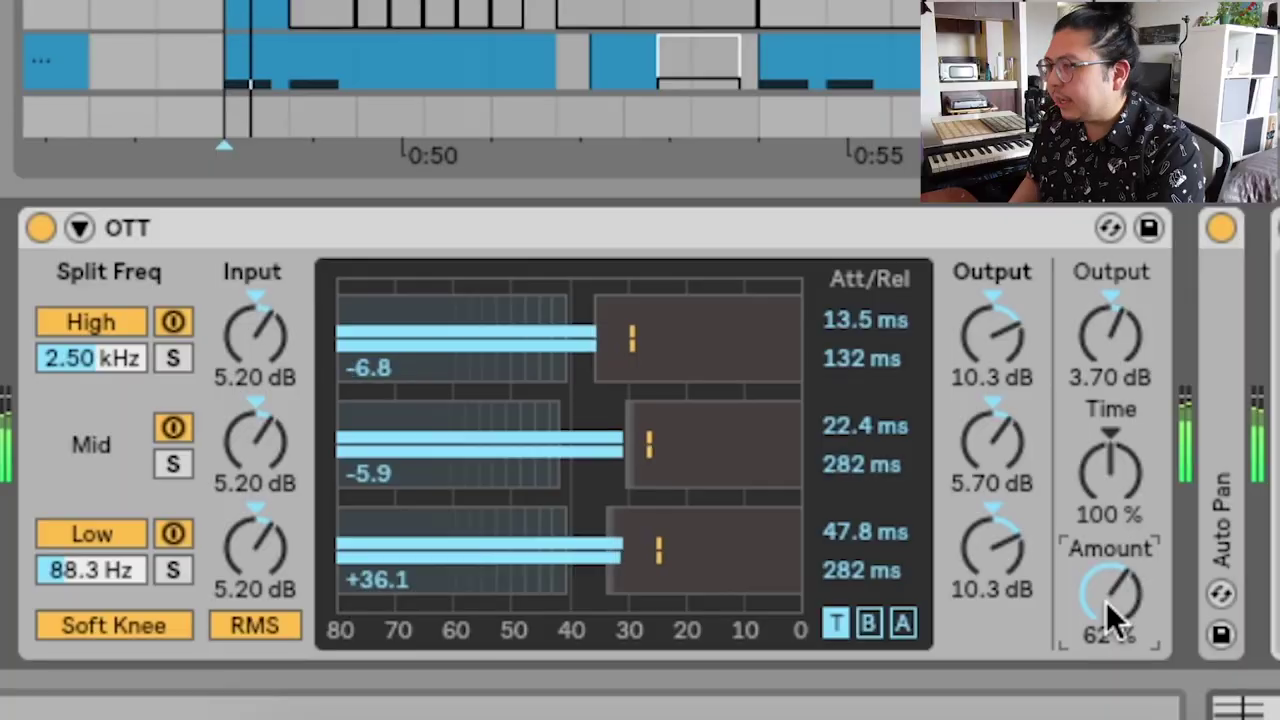
Set Auto Pan's Amount to about 60% and stop playback.
mouse_move(1106, 603)
mouse_down()
mouse_move(1106, 651)
mouse_move(1106, 561)
mouse_move(1106, 587)
mouse_up()
key(space)
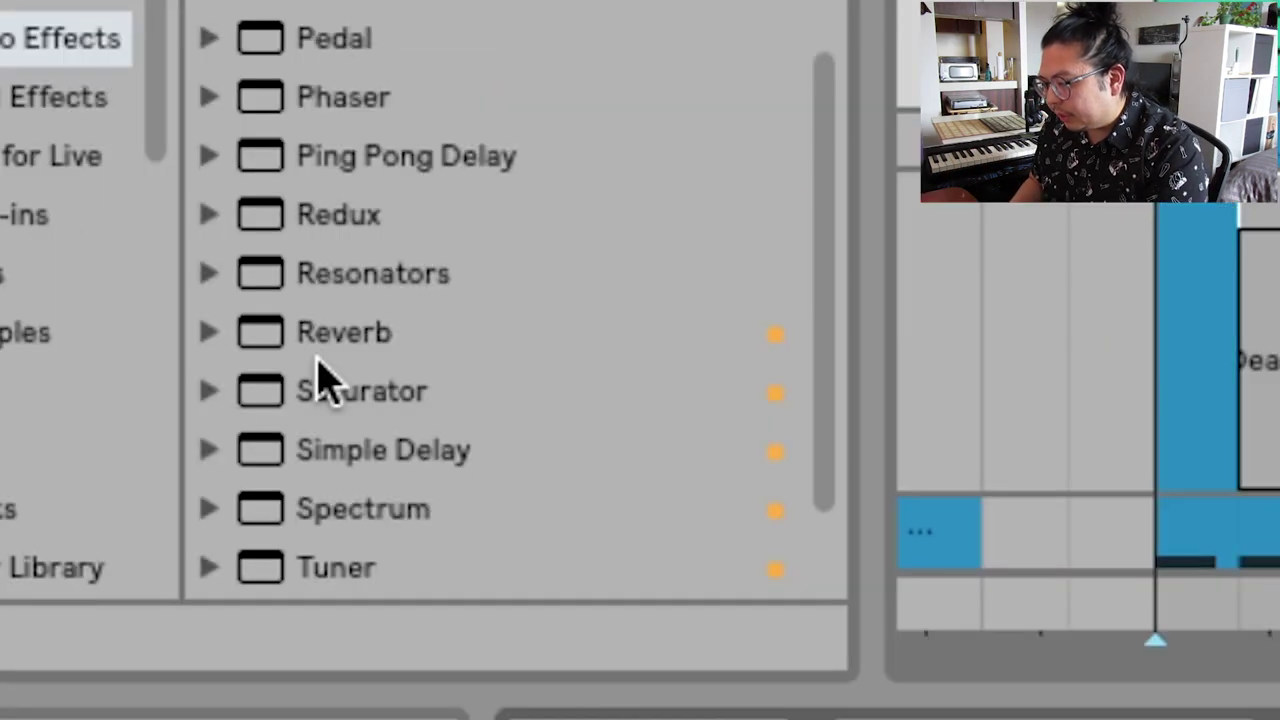
Insert a Reverb before OTT, play the chain, and set OTT's Time to 100%.
drag(316, 350, 1075, 708)
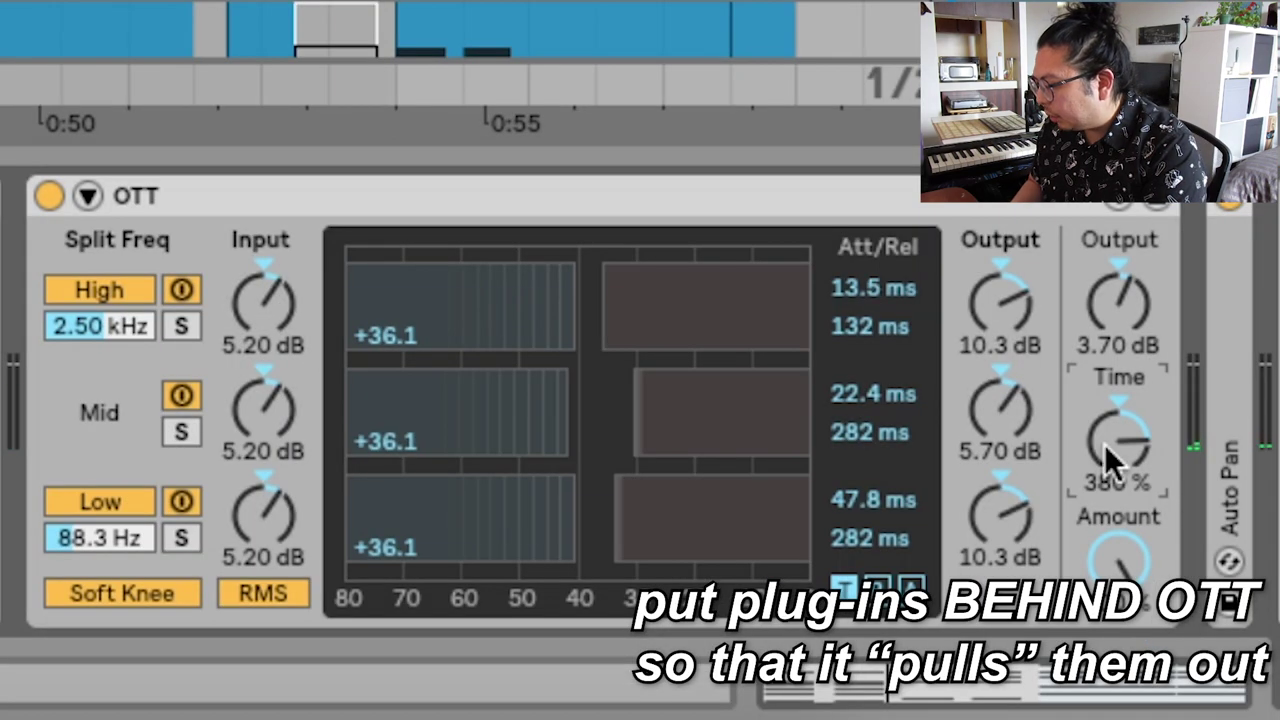
key(space)
drag(1110, 460, 1108, 458)
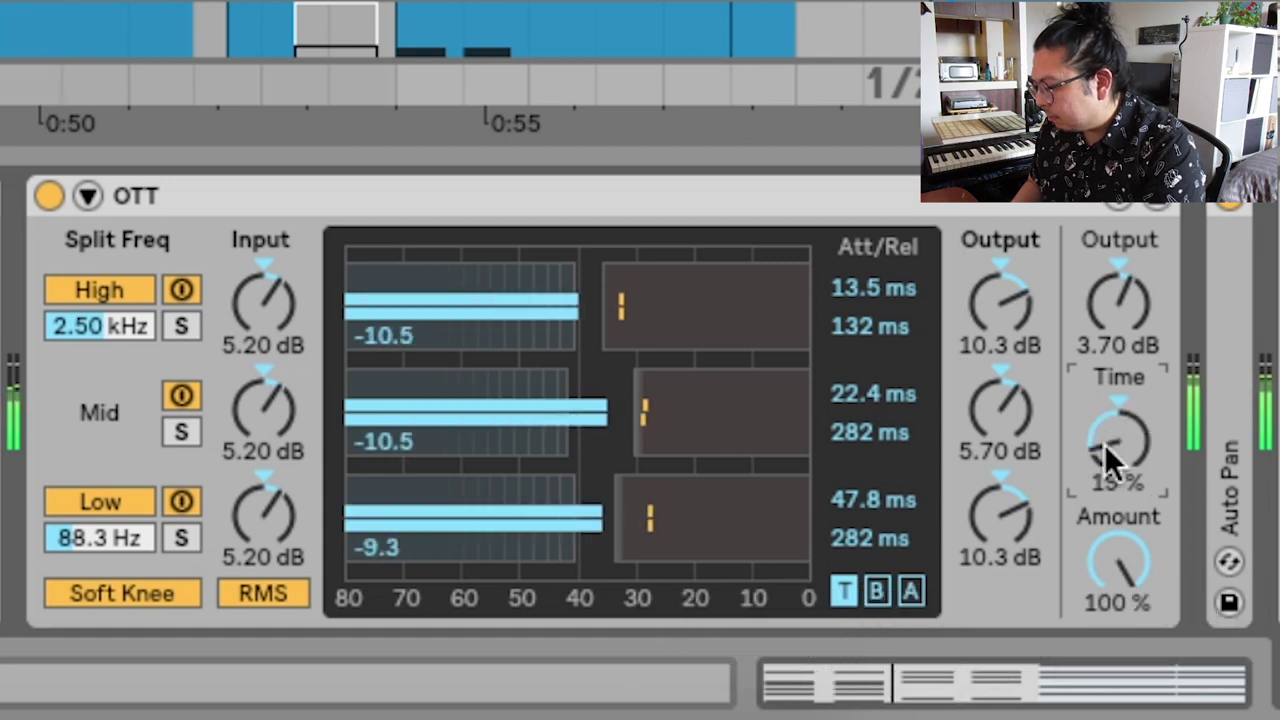
drag(1102, 444, 1104, 441)
scroll(668, 379, right, 5)
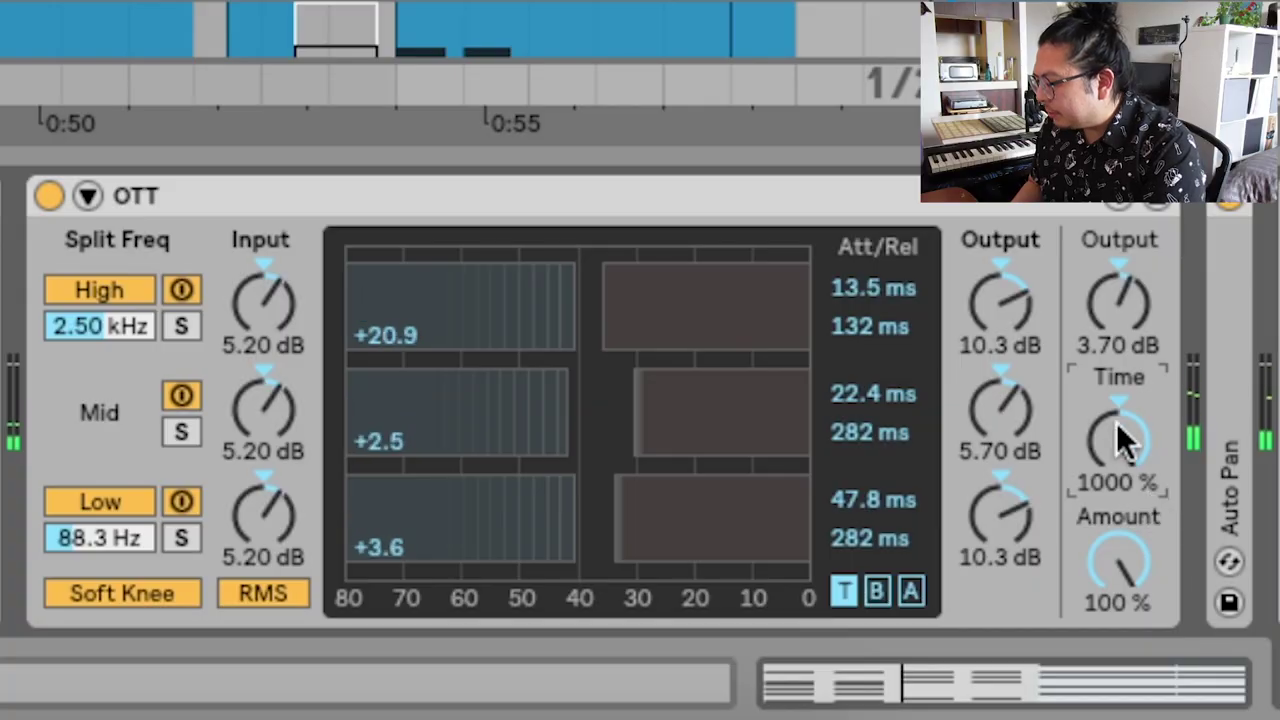
Turn OTT's Time knob down from 1000% to 10%.
drag(1122, 440, 1122, 560)
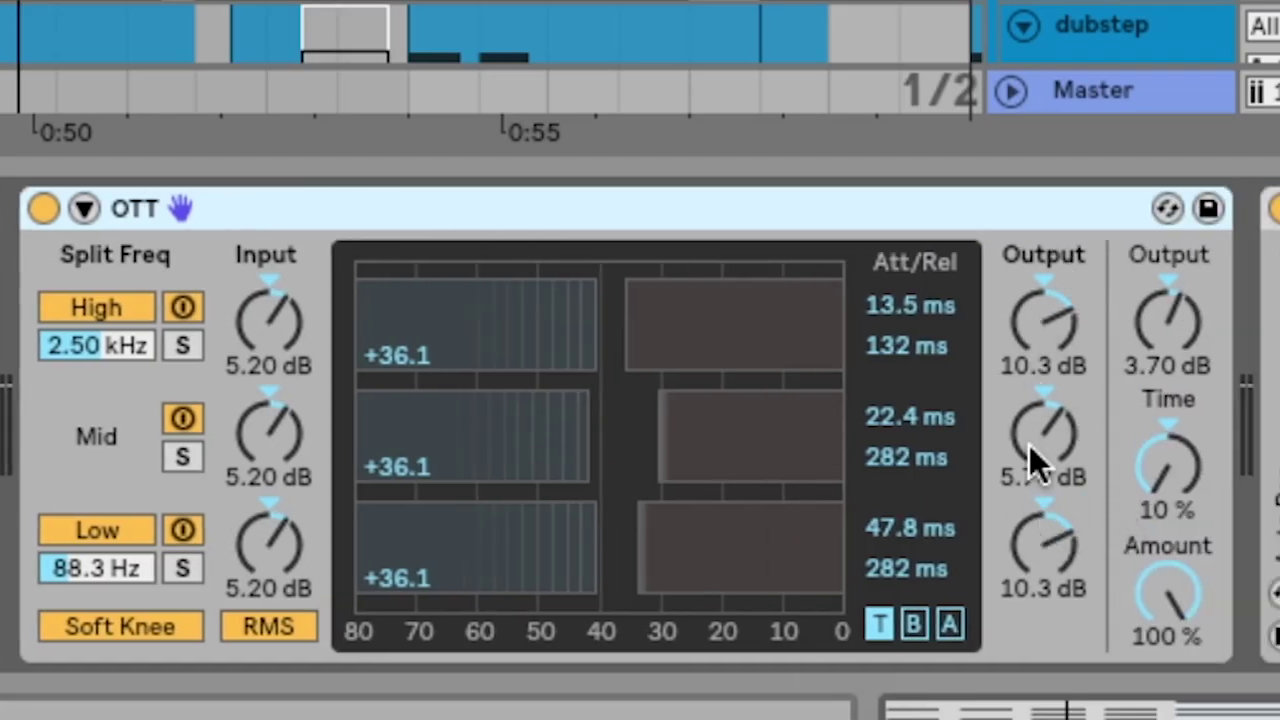
Solo High then Mid bands, set mid output 5.80 dB, high about 8 dB, then bypass OTT.
drag(1035, 462, 1035, 418)
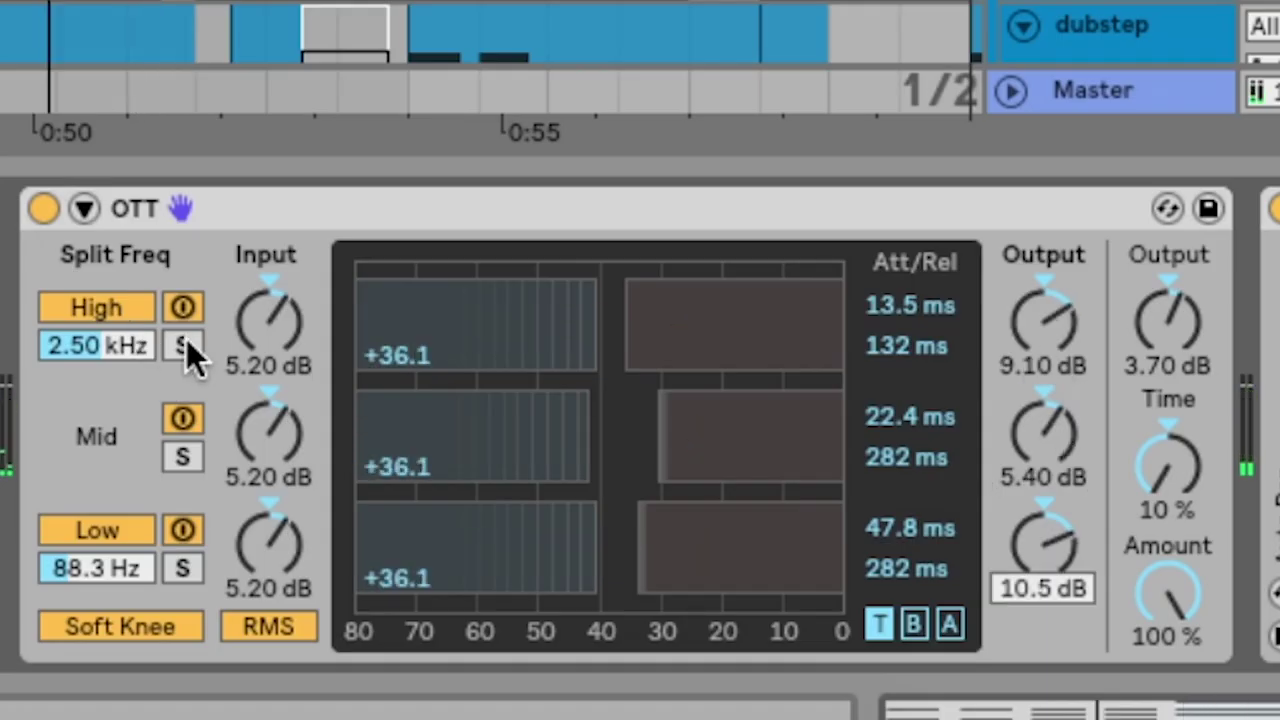
click(184, 347)
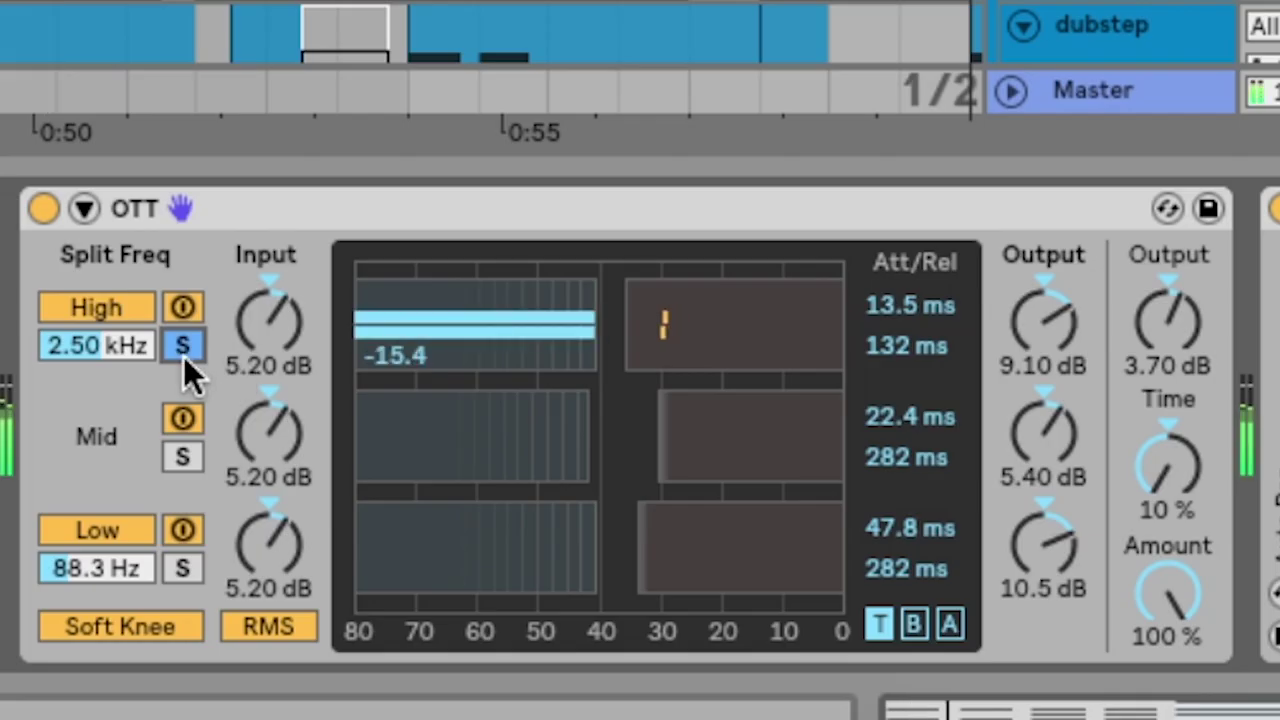
click(490, 428)
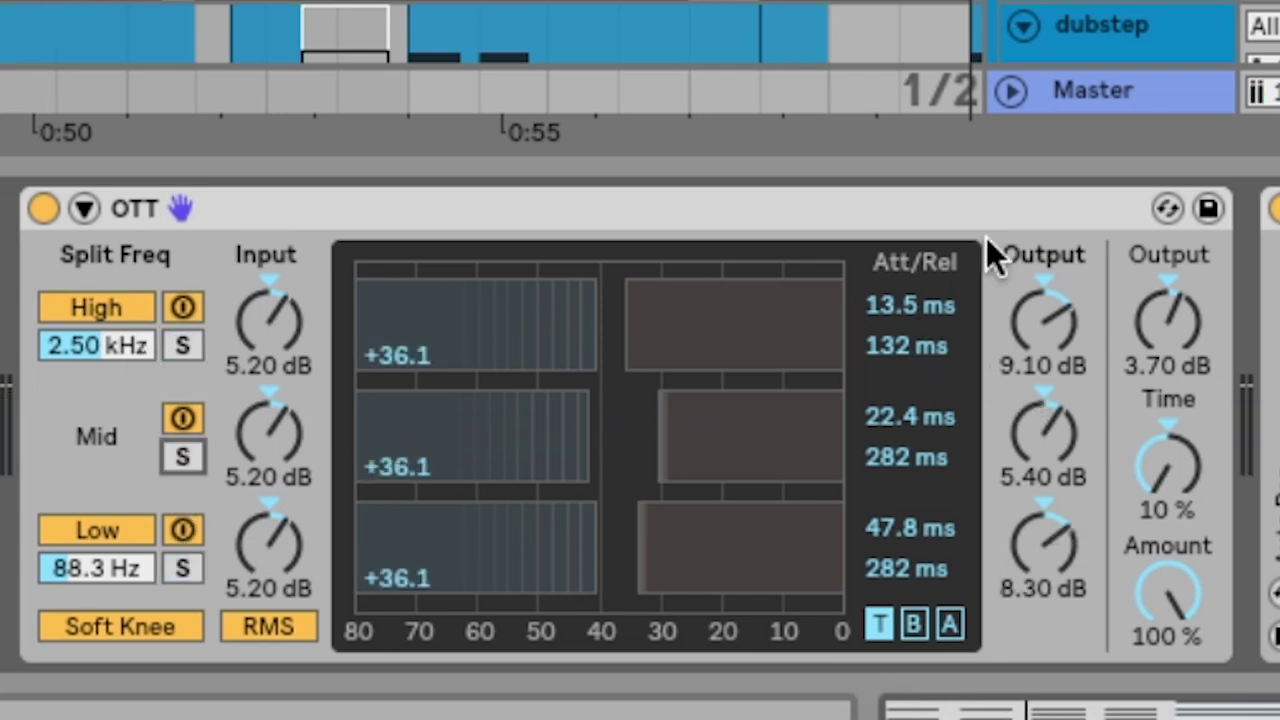
drag(1037, 429, 1037, 415)
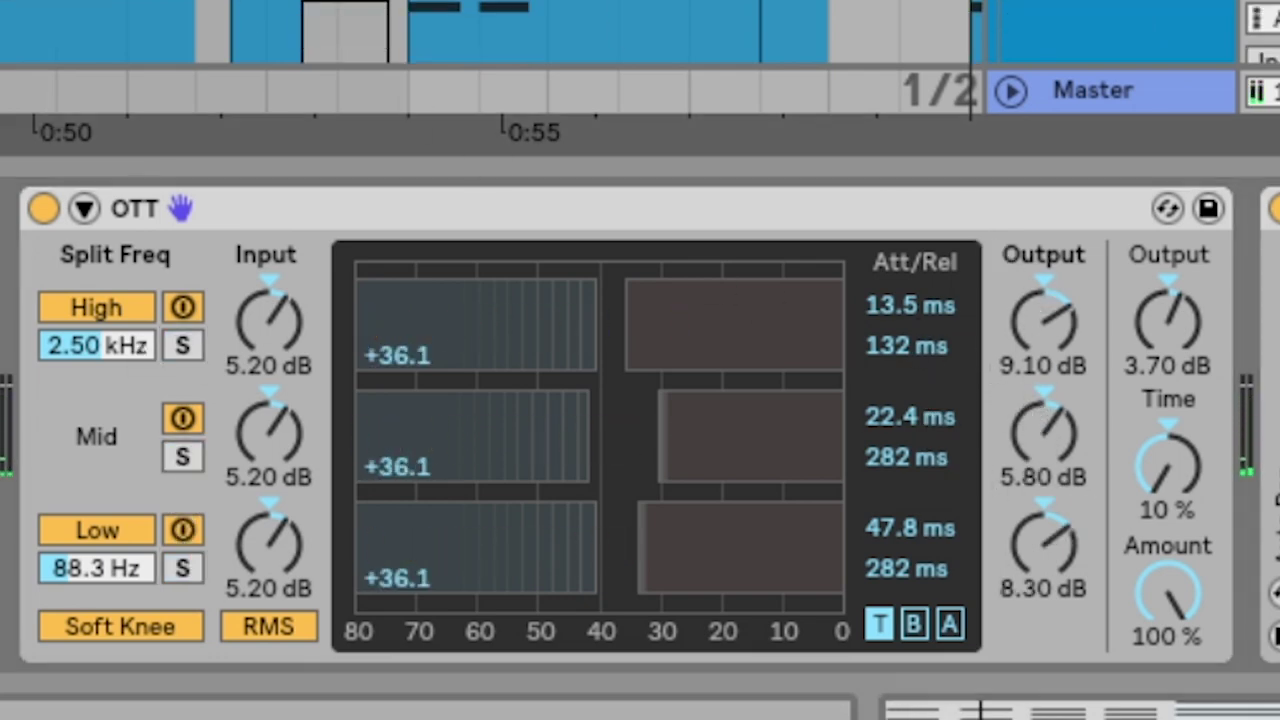
drag(1057, 345, 1060, 340)
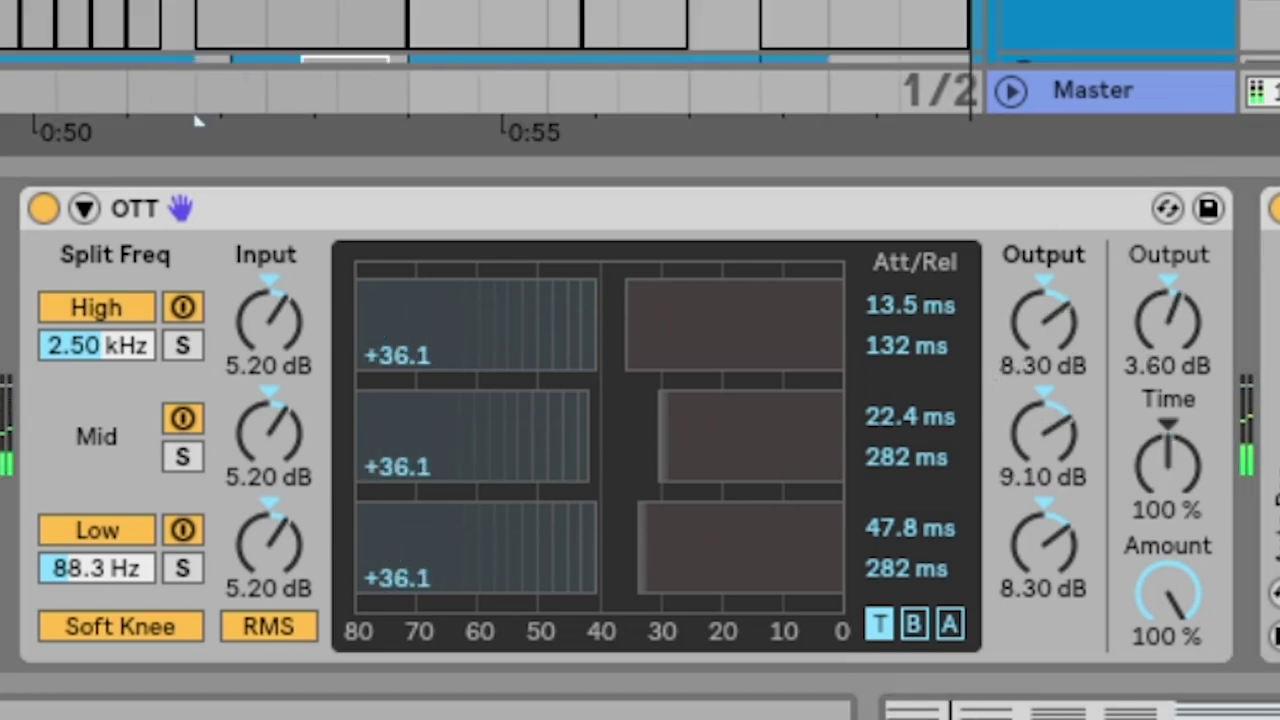
click(1060, 437)
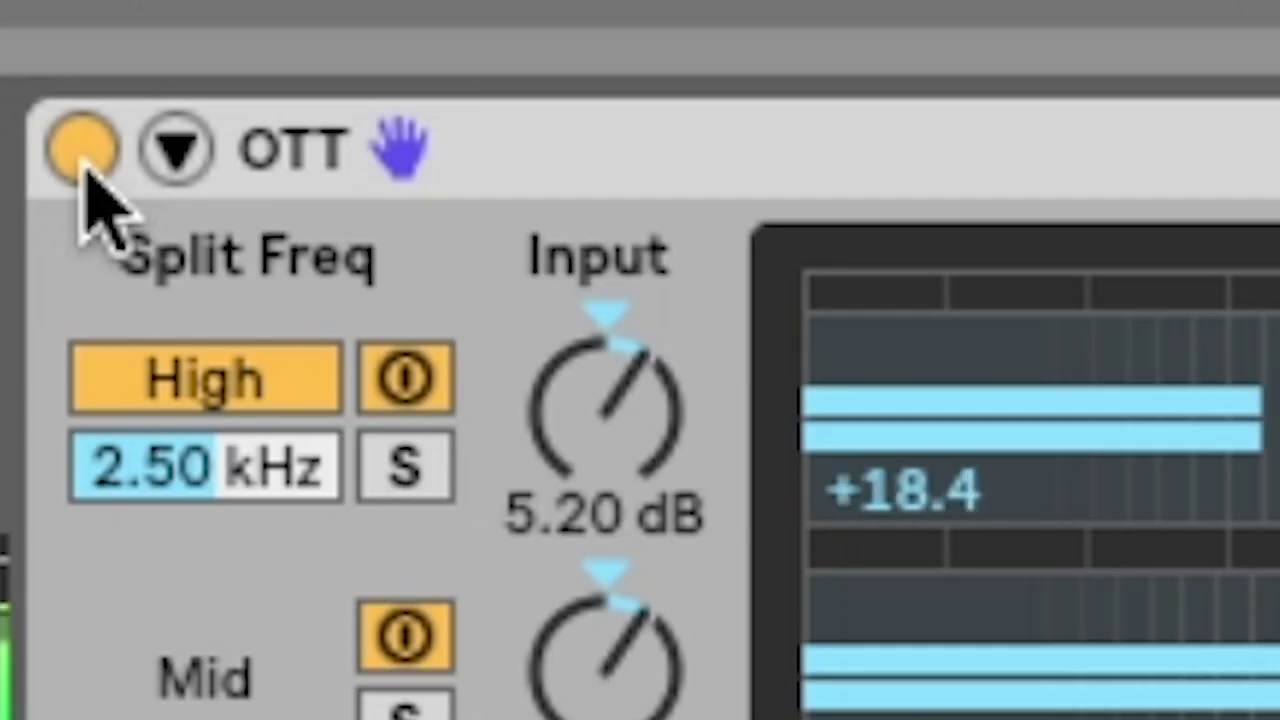
click(43, 208)
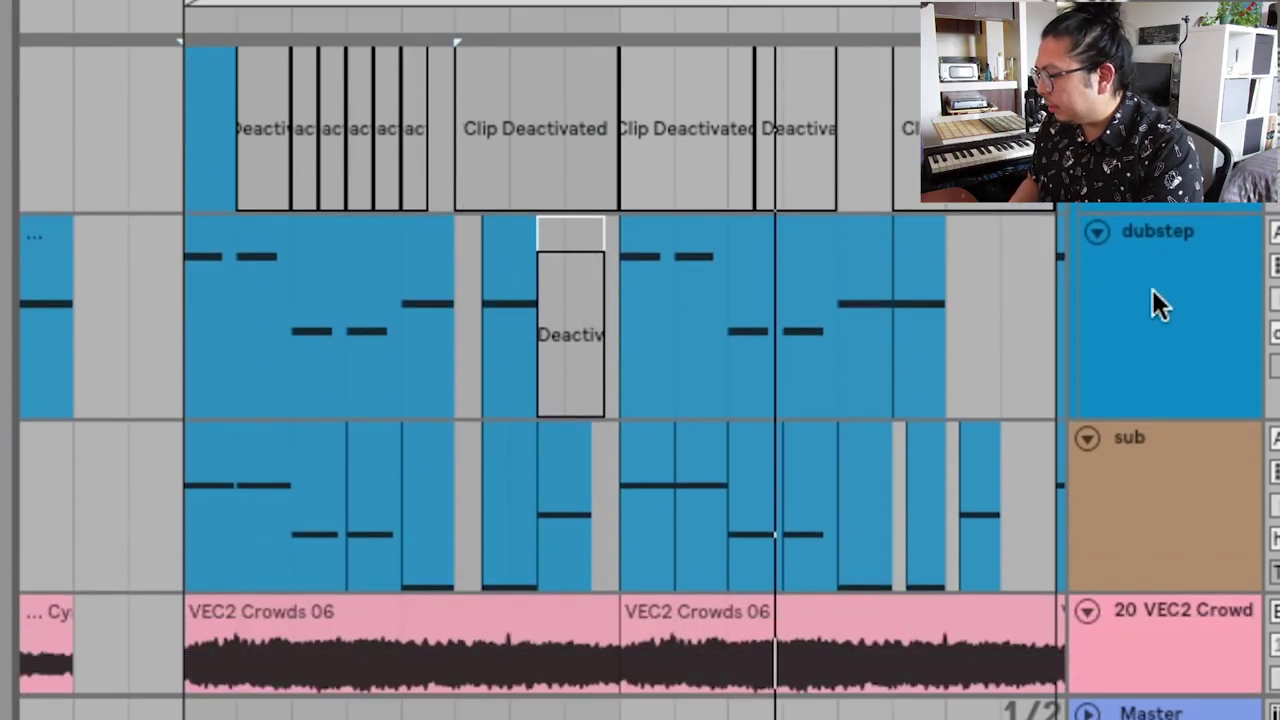
Select the dubstep track's header in the arrangement.
click(1152, 289)
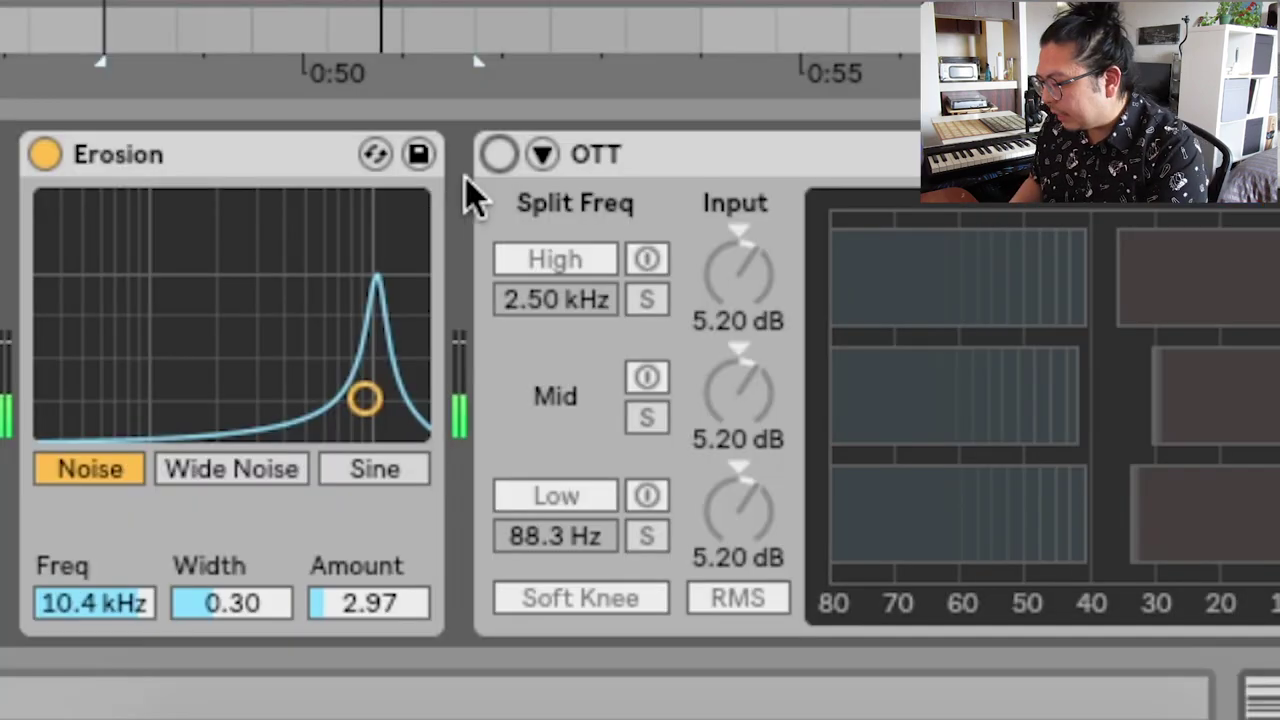
Enable the first OTT on the laffagain track, at 49% amount and 240% Time.
click(499, 154)
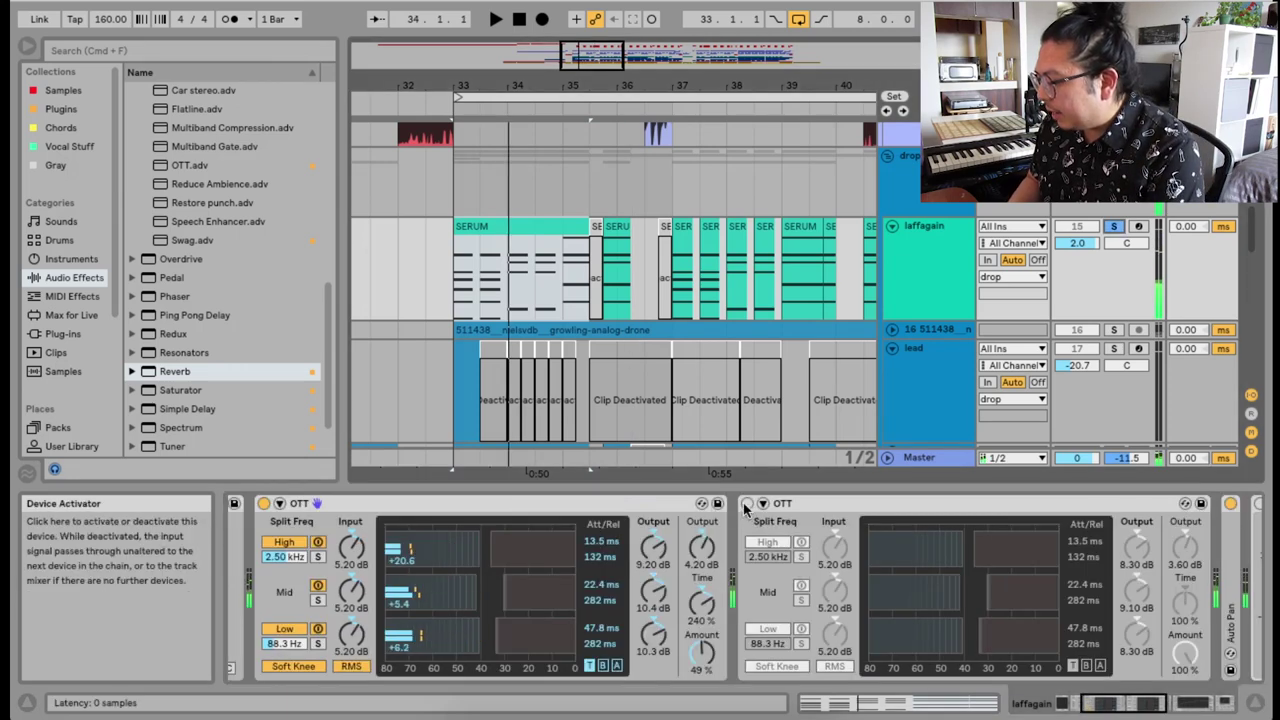
Enable the second stacked OTT with Amount at 79% and play the song back.
click(748, 510)
scroll(850, 600, right, 5)
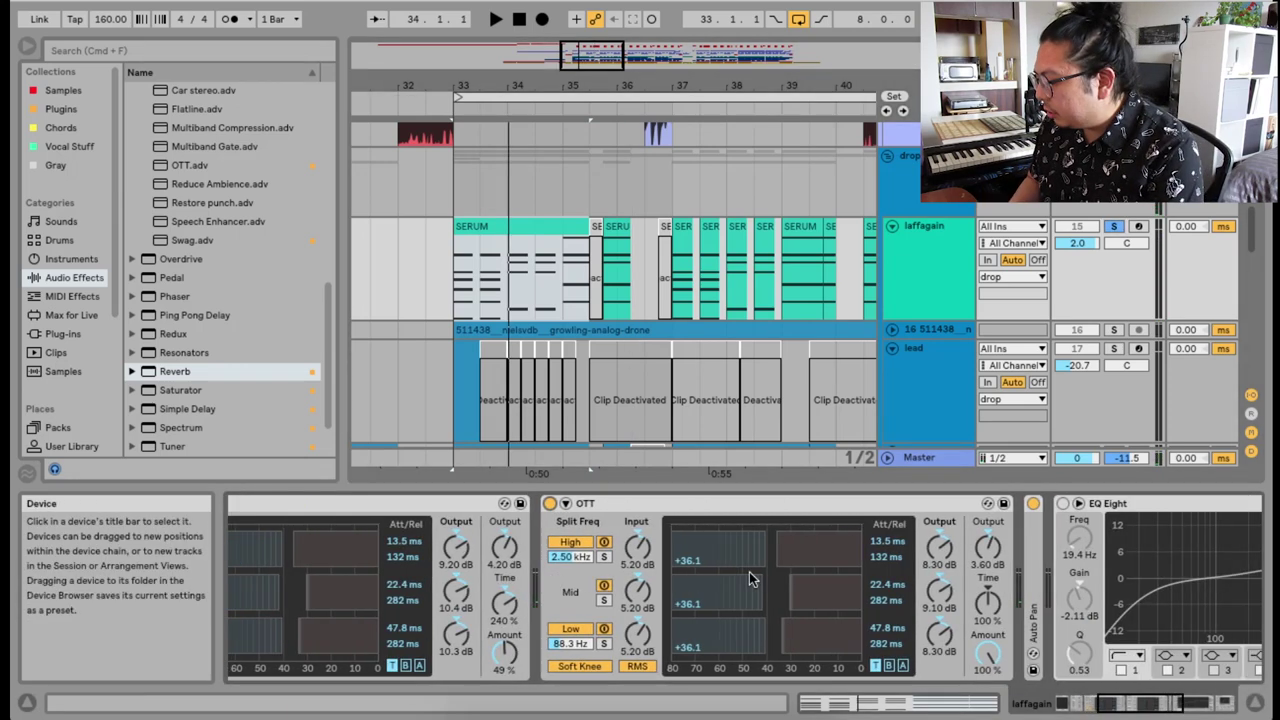
drag(988, 628, 988, 660)
key(space)
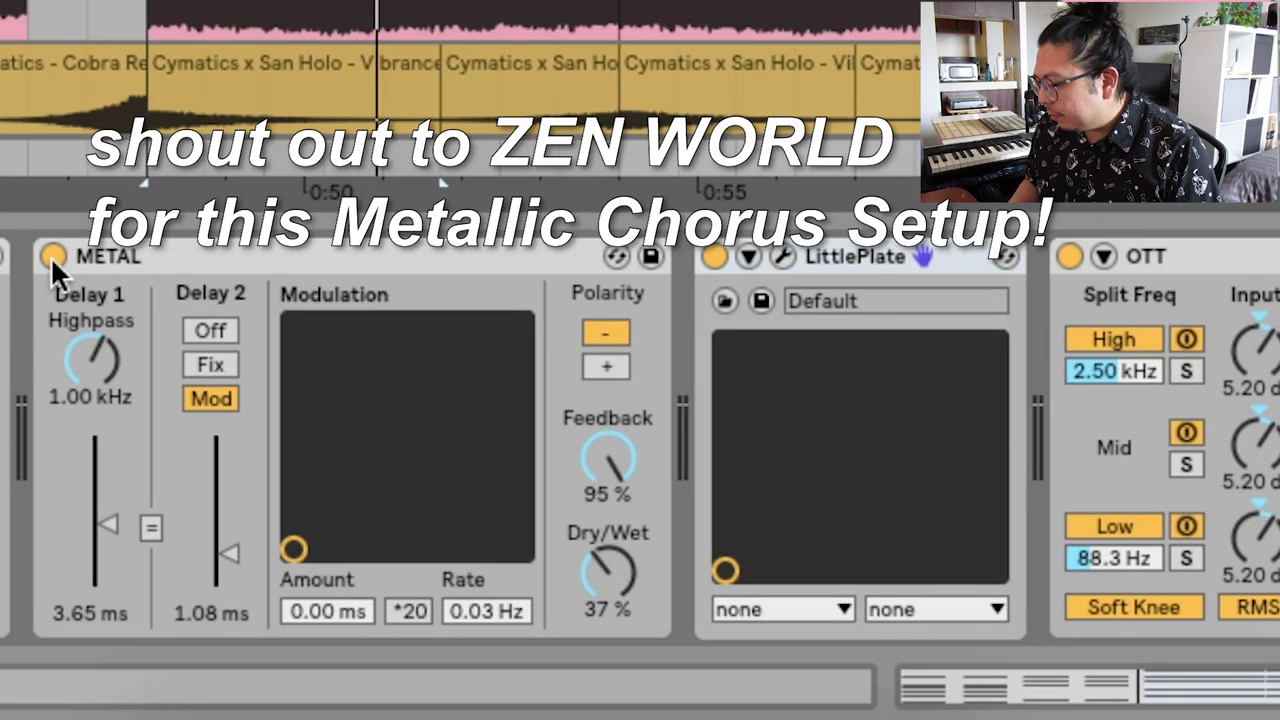
Switch on the LittlePlate reverb that follows the METAL delay.
click(162, 253)
click(880, 258)
scroll(1120, 278, right, 3)
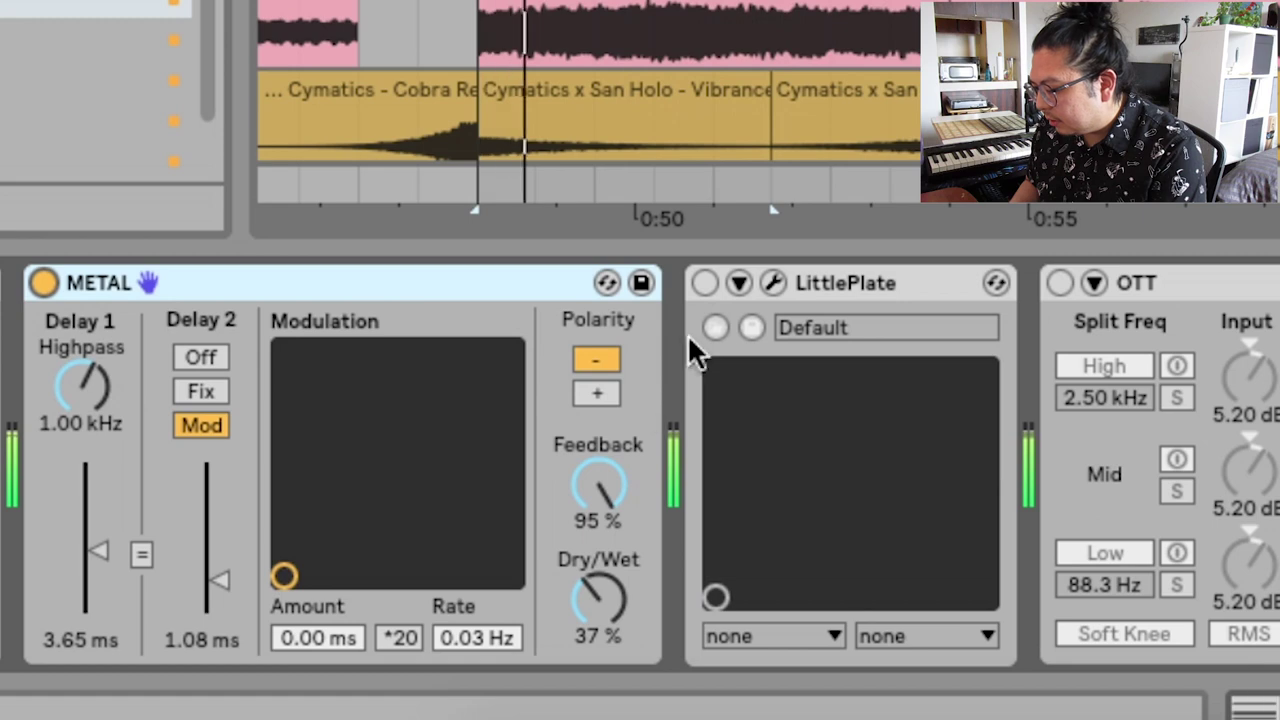
click(703, 284)
Enable the final OTT in the chain and raise its Output to 6.70 dB.
scroll(1019, 340, right, 3)
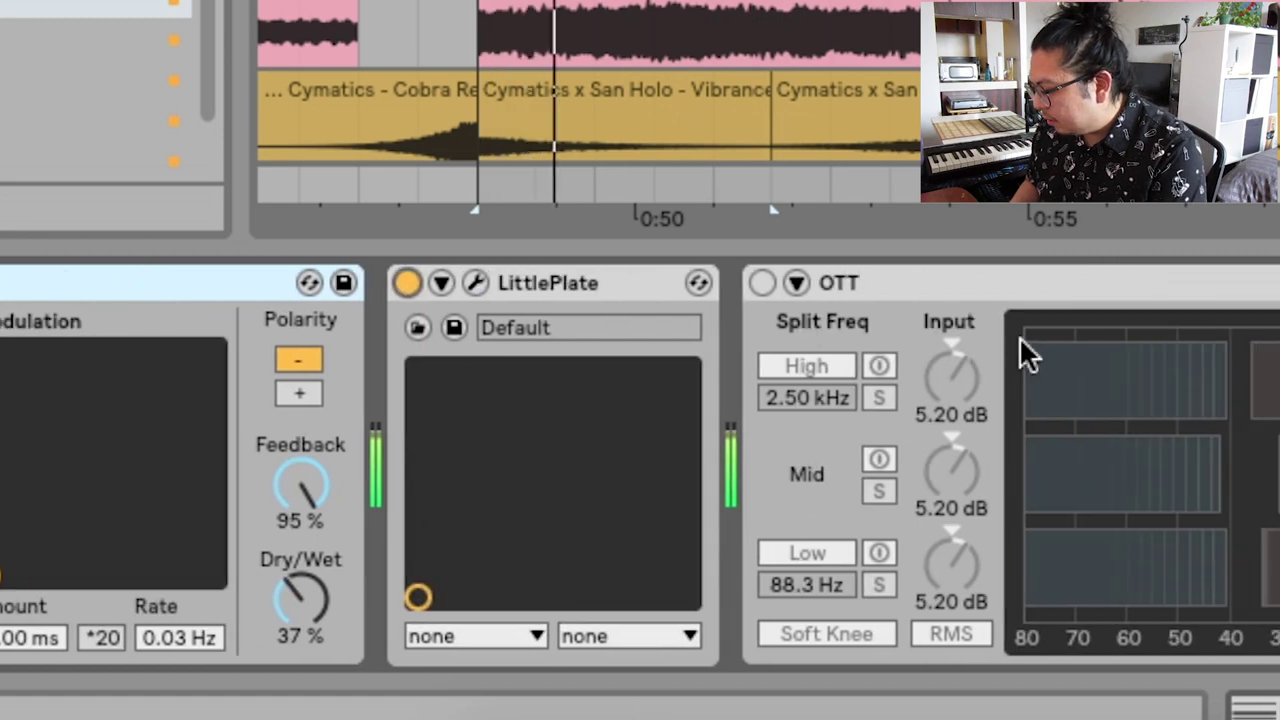
click(762, 283)
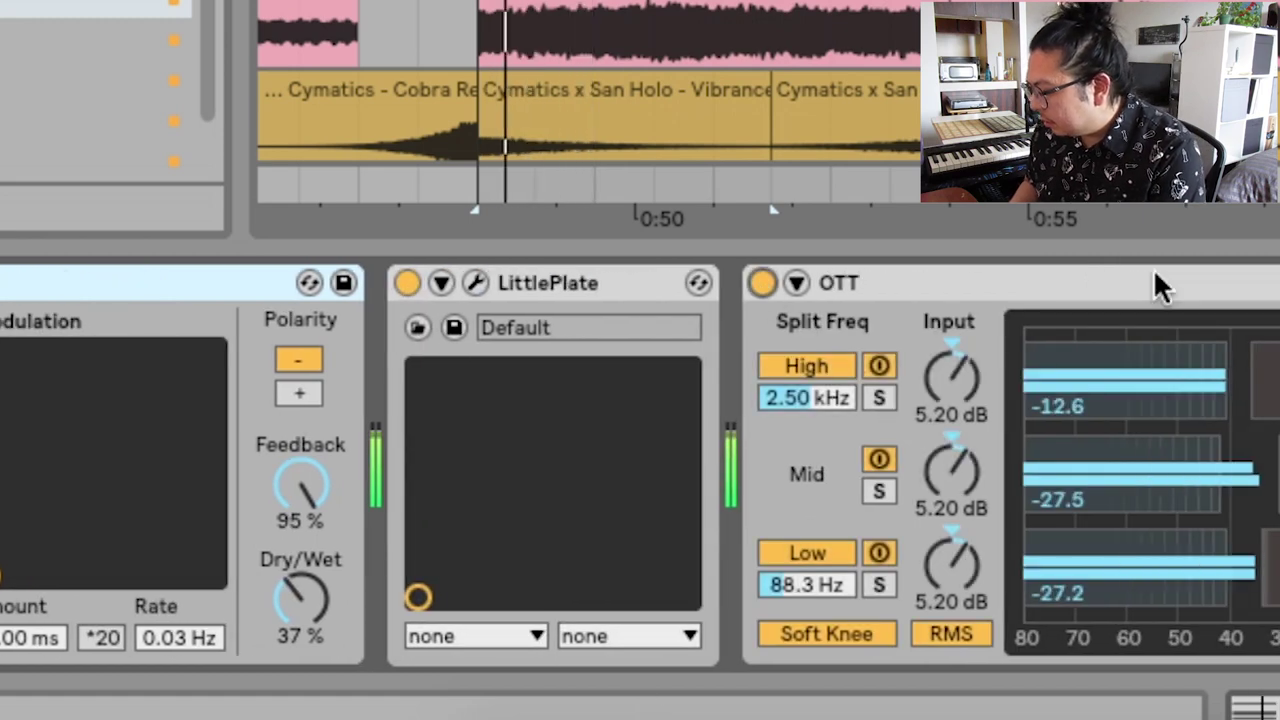
click(1253, 364)
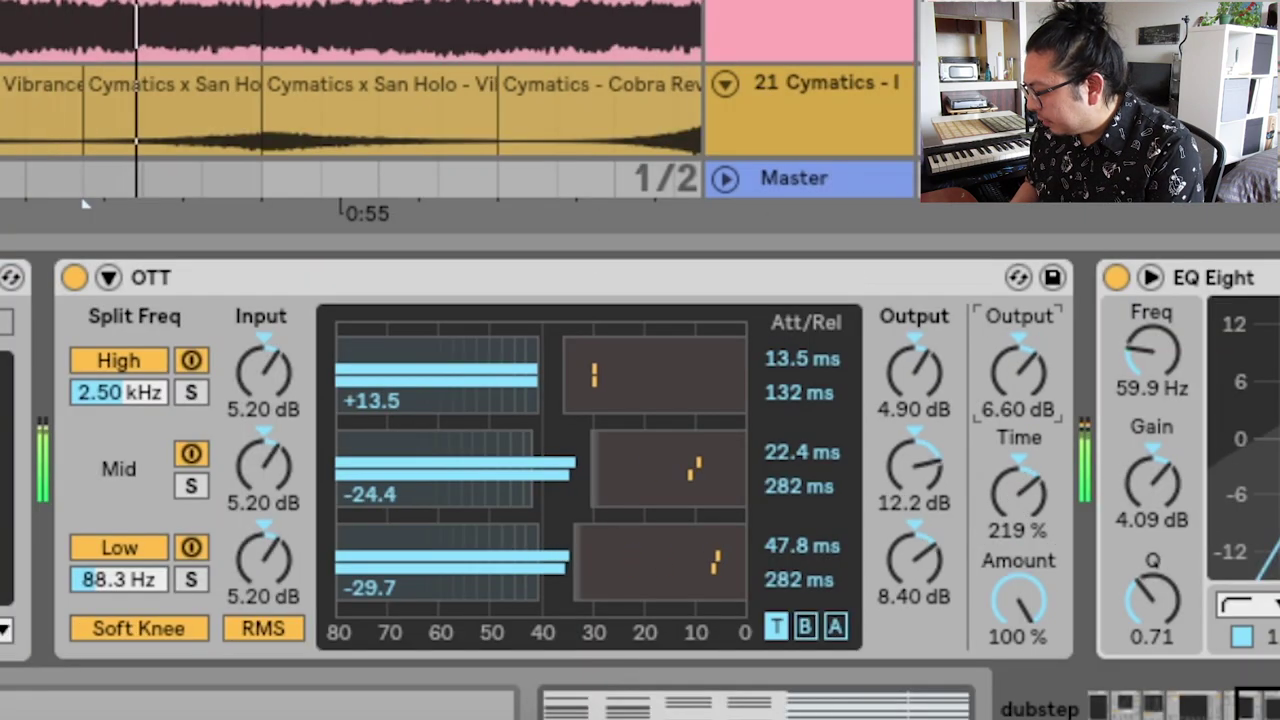
drag(988, 366, 988, 361)
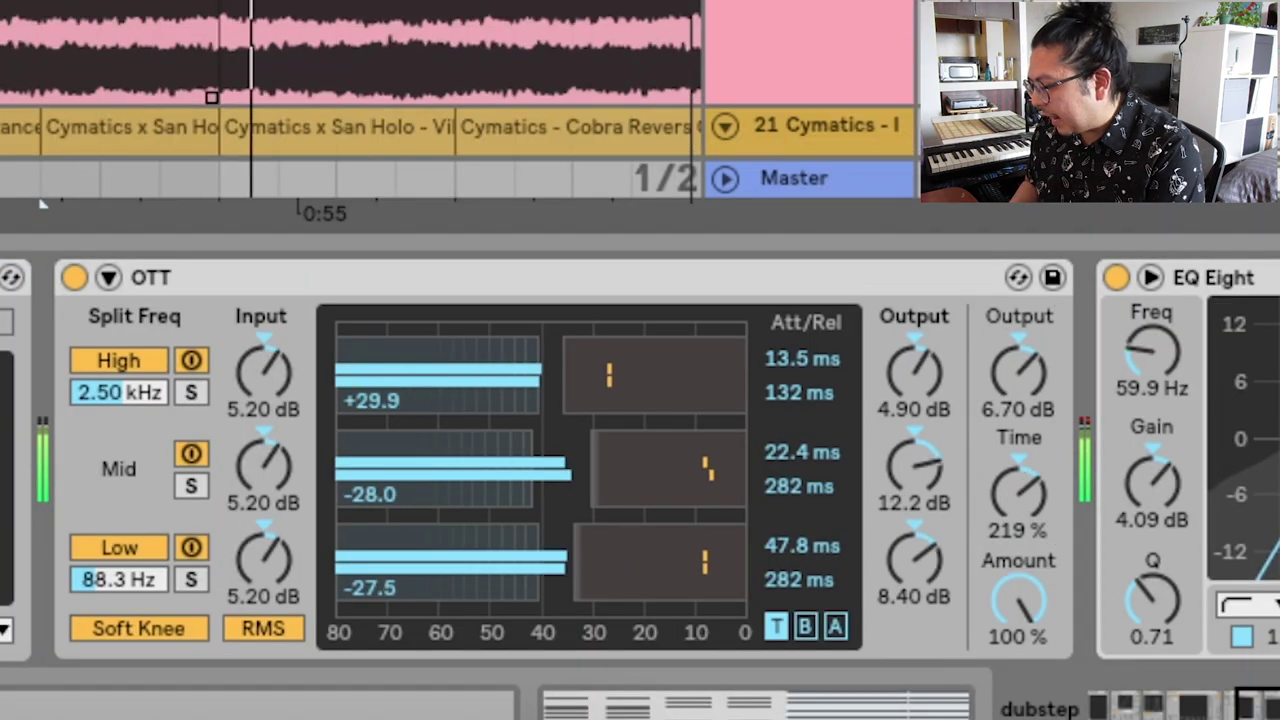